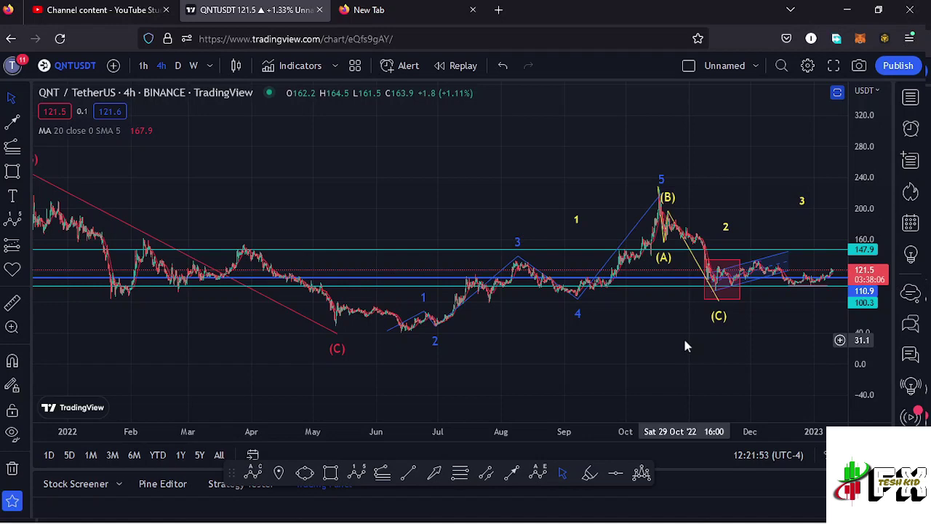
Examine the red A-B-C decline, the blue five-wave advance and the yellow correction on the QNTUSDT 4h chart.
drag(318, 171, 476, 251)
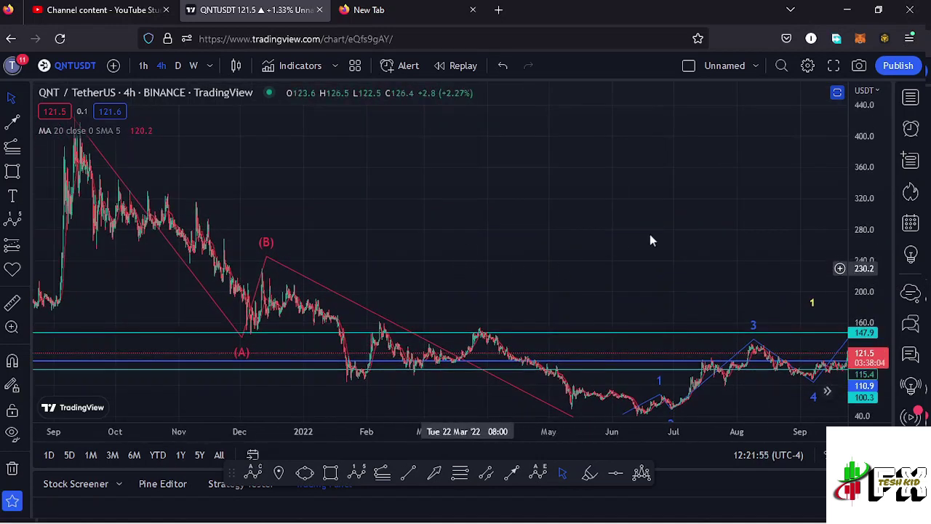
drag(877, 188, 871, 207)
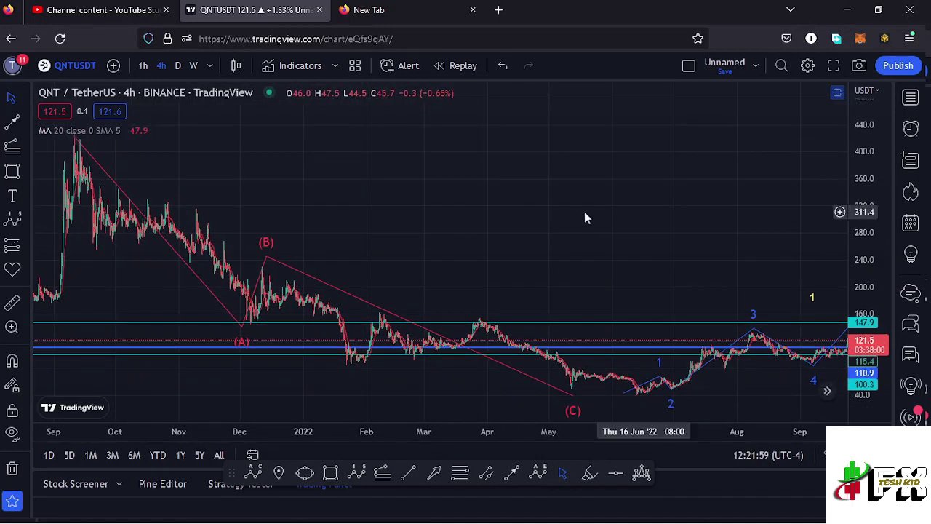
drag(349, 212, 451, 227)
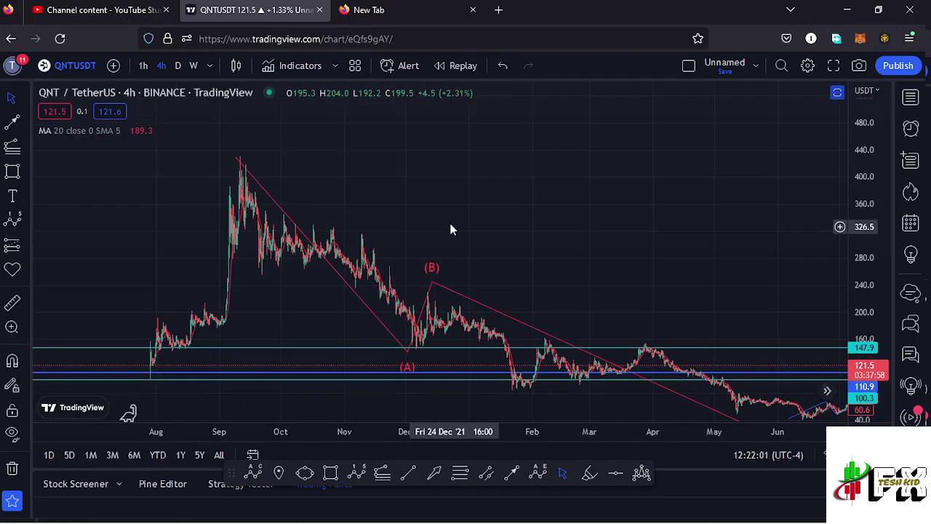
drag(573, 211, 476, 200)
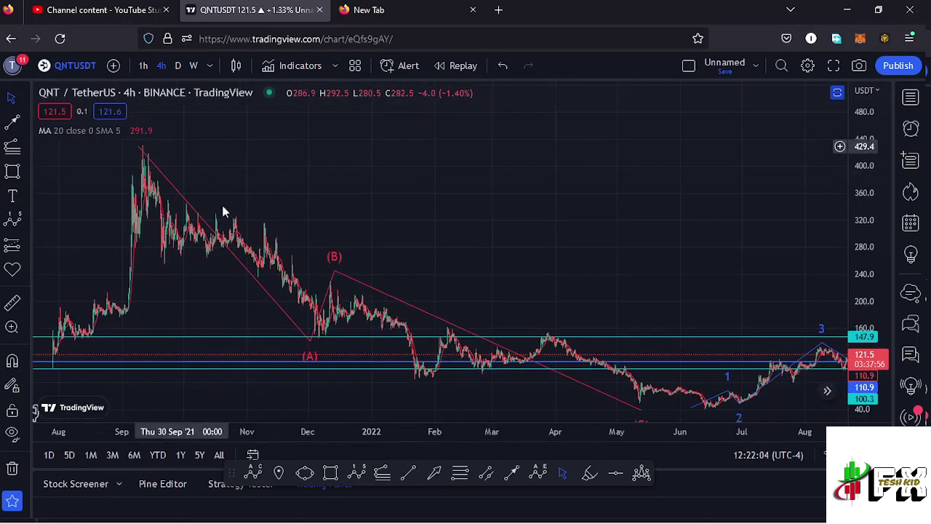
drag(618, 275, 440, 218)
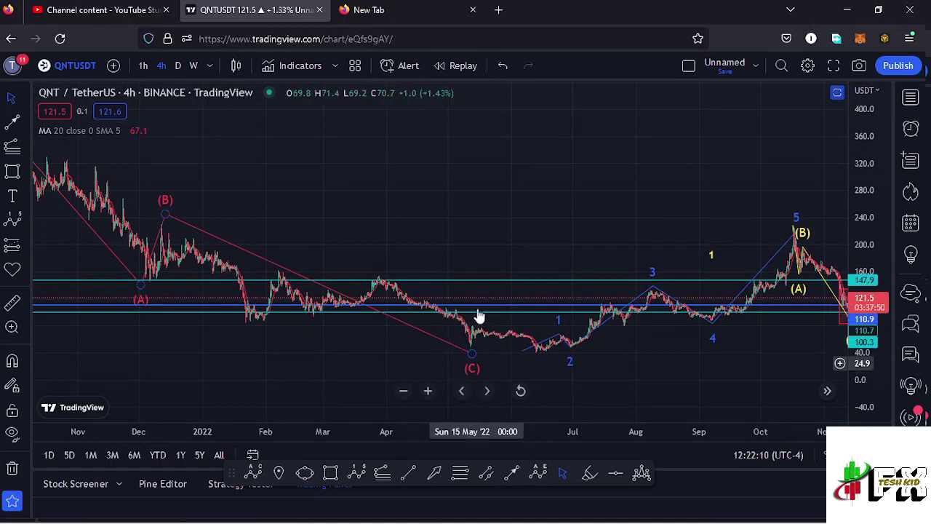
drag(657, 355, 548, 327)
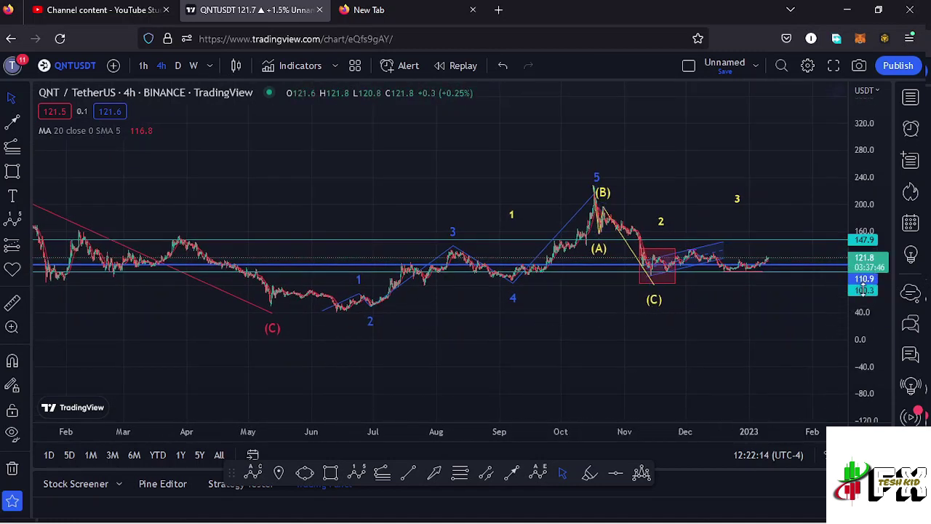
scroll(863, 290, up, 1)
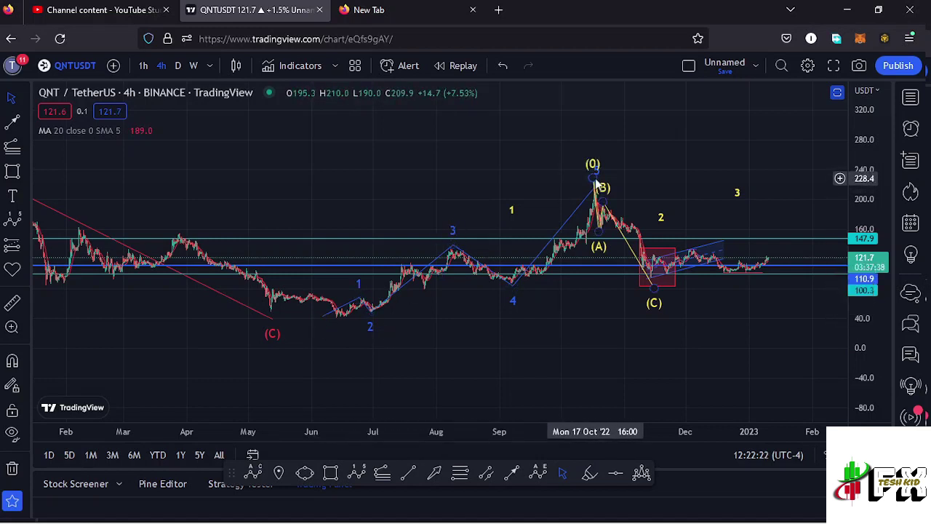
Nudge yellow wave label 1 to about 207.9 and label 3 to about 220.2, and shift label 2 slightly upward.
drag(514, 211, 518, 201)
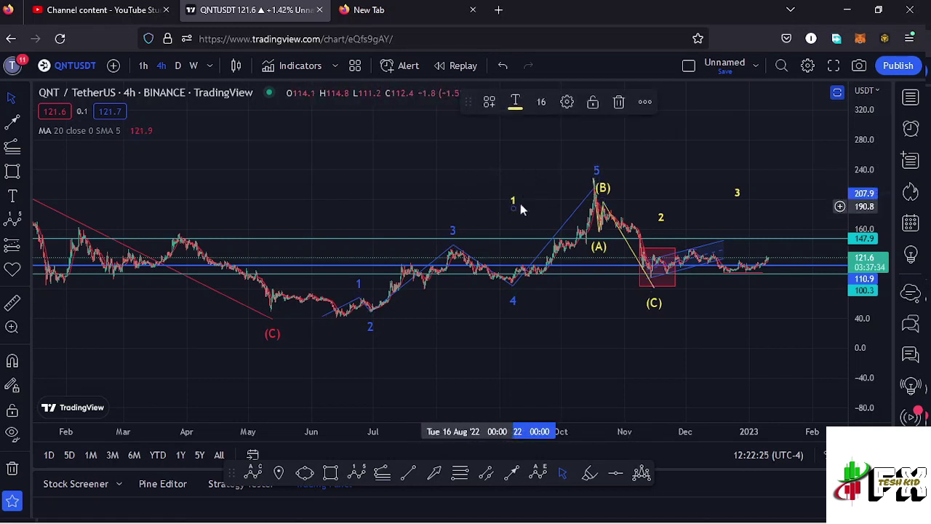
drag(557, 188, 522, 188)
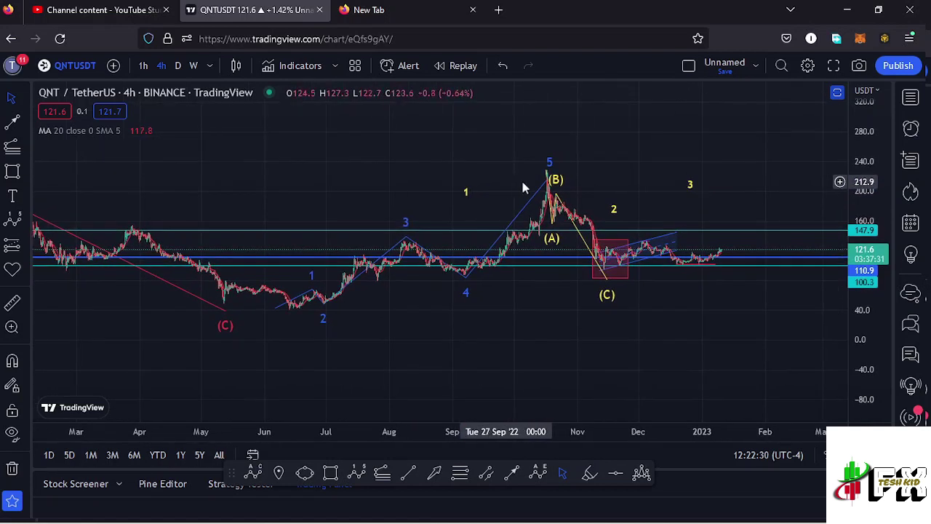
click(611, 209)
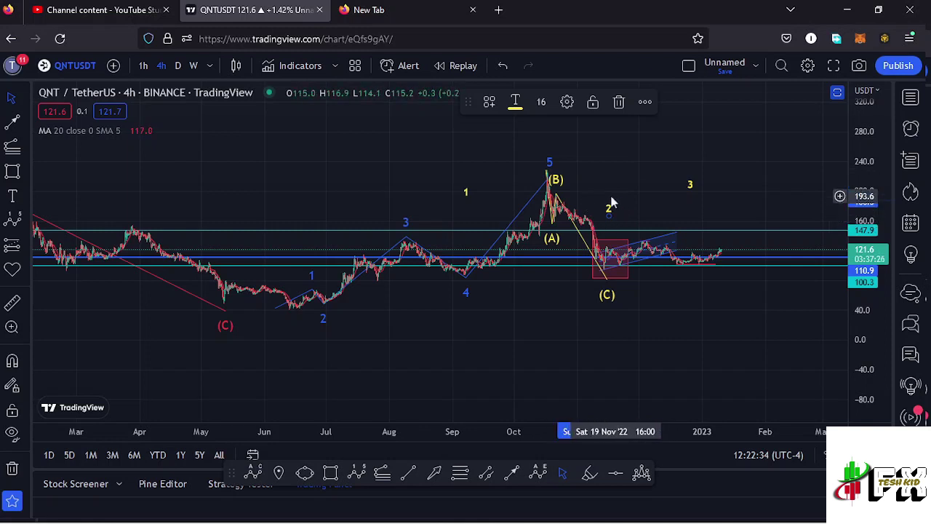
drag(608, 208, 611, 203)
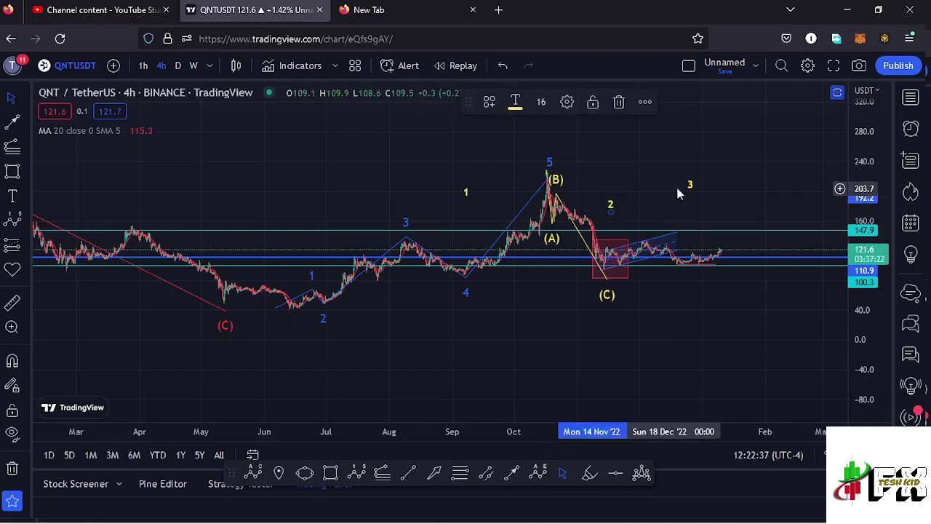
drag(692, 187, 687, 184)
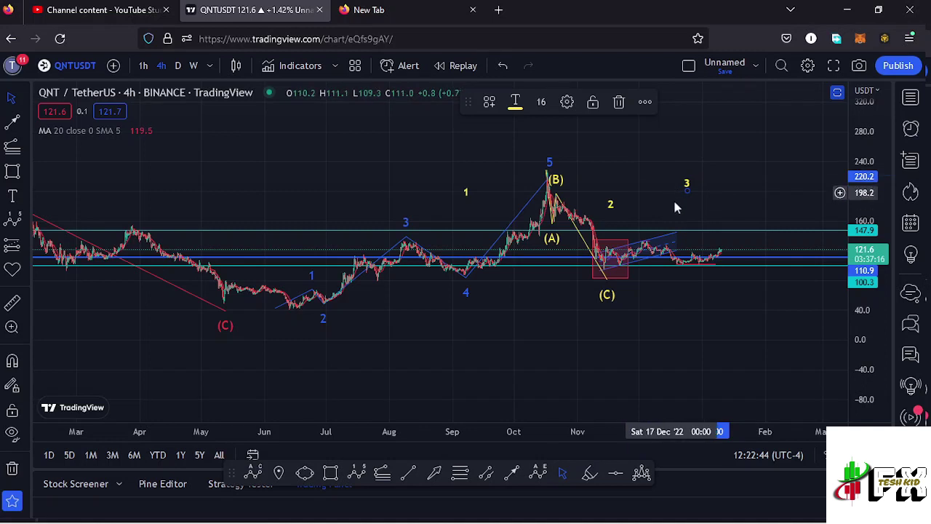
drag(616, 214, 593, 216)
click(589, 209)
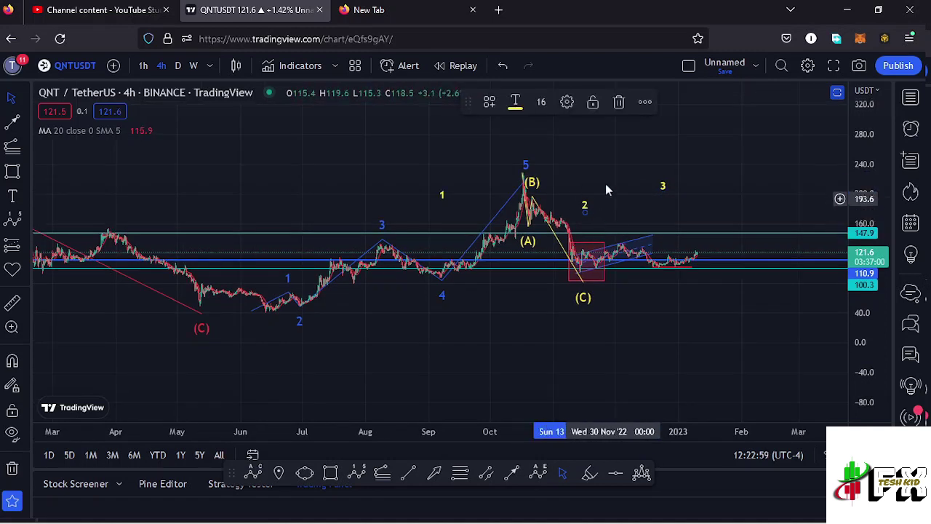
Draw a Fibonacci retracement from the mid-June 2022 low at 42.3 to the October high at 228.4, extended into February 2023.
click(461, 474)
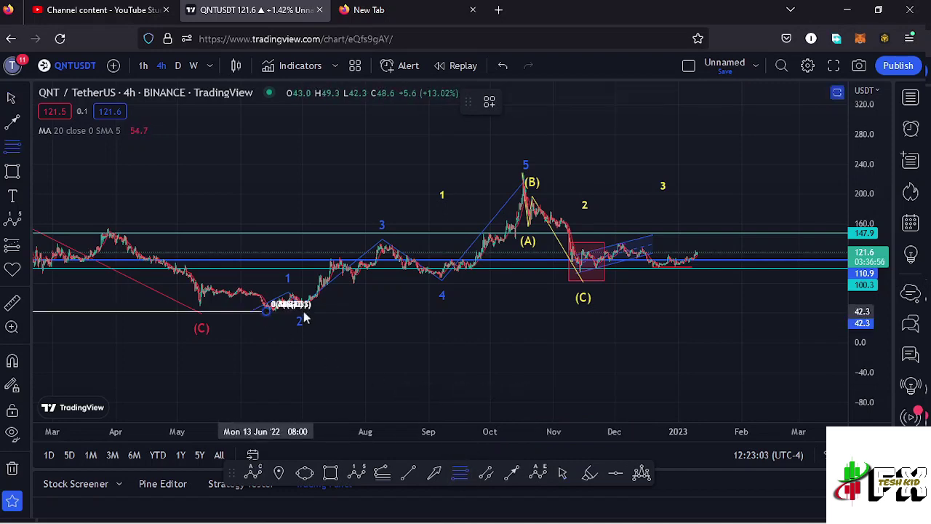
click(785, 176)
scroll(862, 271, up, 5)
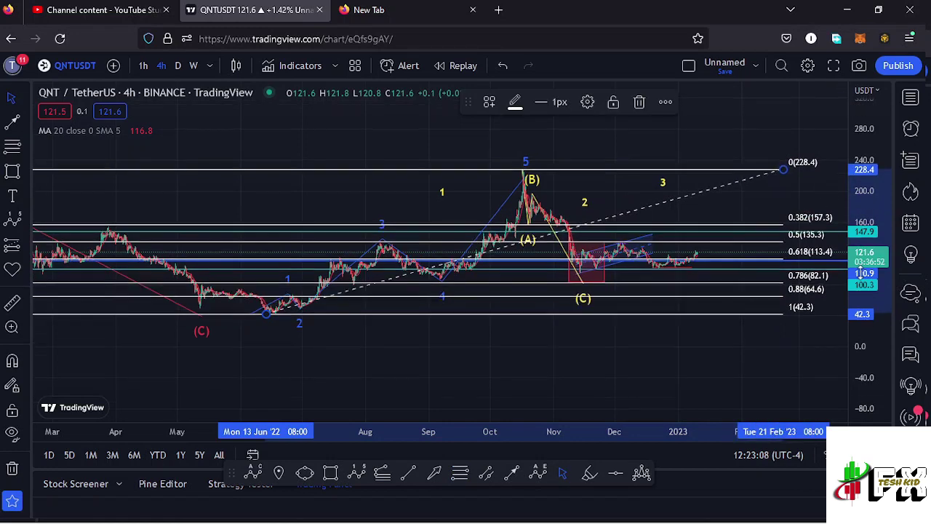
scroll(862, 272, up, 3)
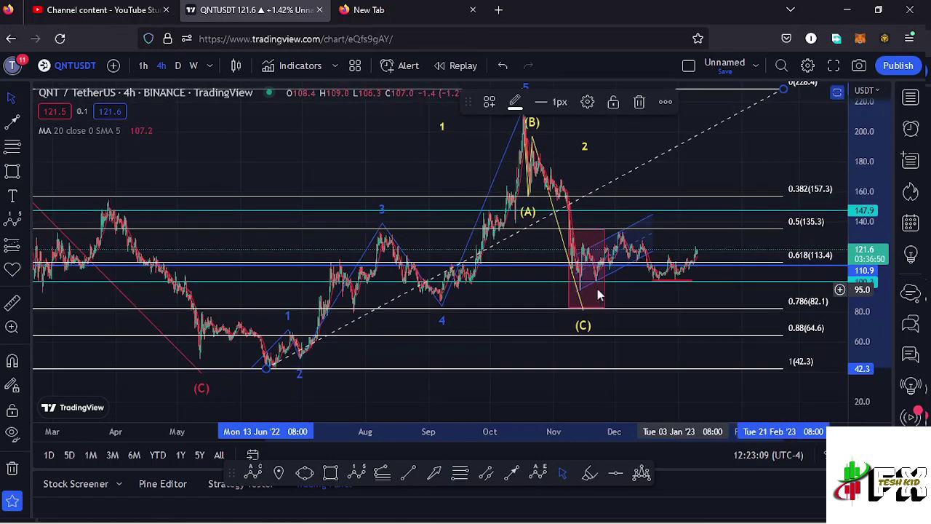
Adjust the red rectangle around the November low so its lower edge sits at about 84.1, near the 0.786 retracement level.
scroll(545, 295, up, 3)
mouse_move(549, 295)
mouse_down()
mouse_move(608, 299)
mouse_move(516, 303)
mouse_move(473, 278)
mouse_move(474, 266)
mouse_up()
click(469, 292)
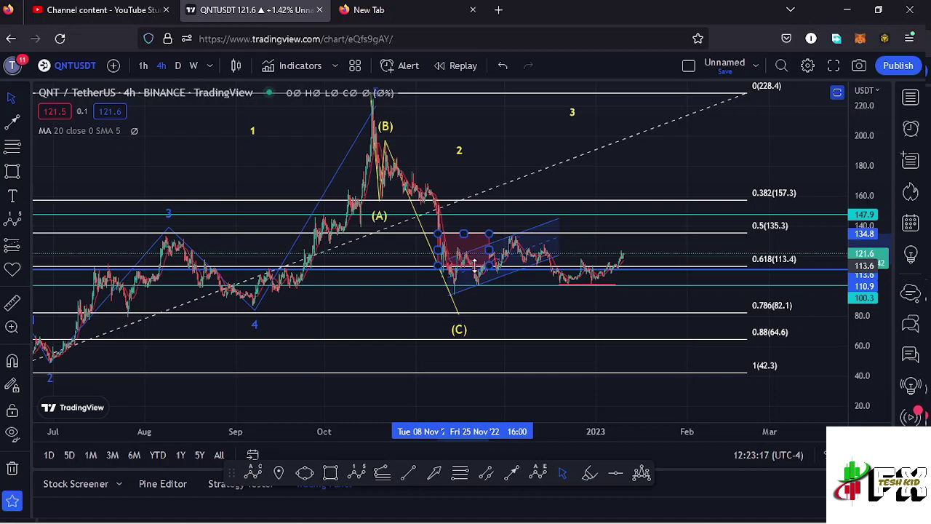
drag(474, 268, 474, 310)
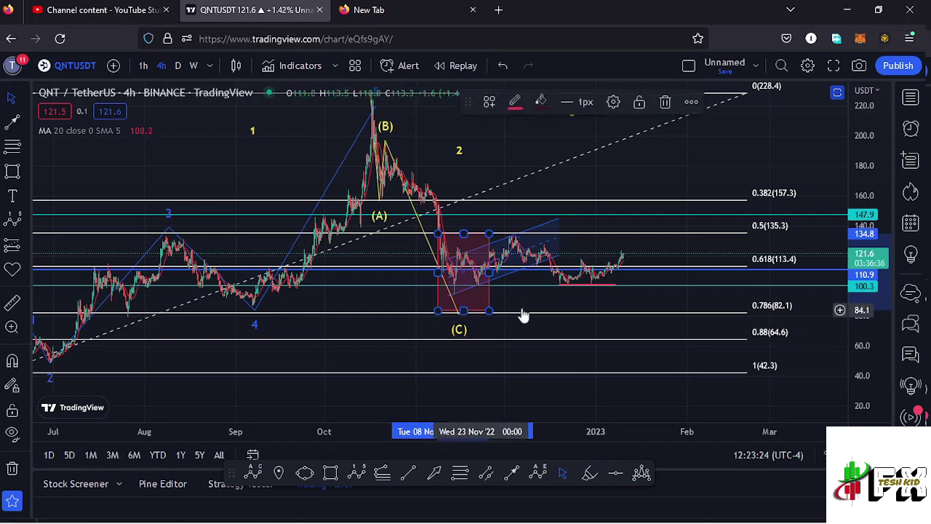
Delete the Fibonacci retracement from the chart.
drag(626, 298, 603, 301)
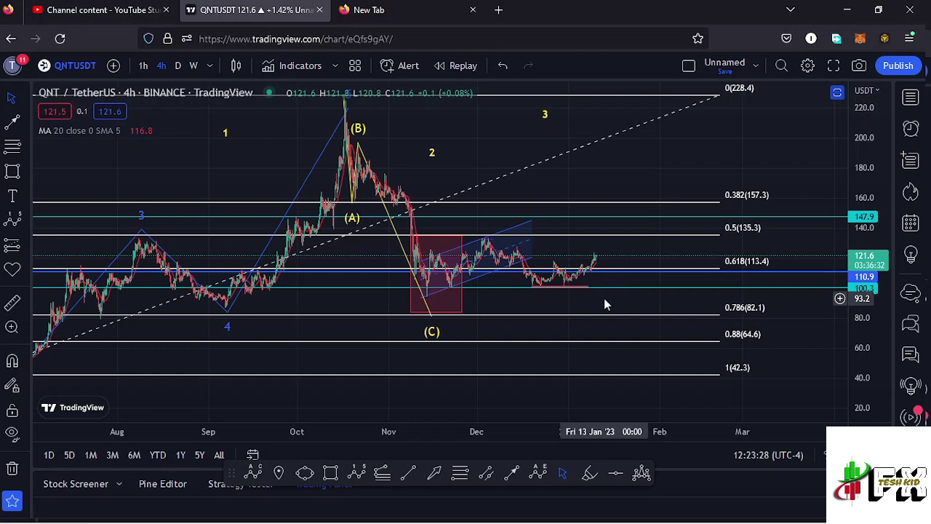
drag(524, 303, 574, 308)
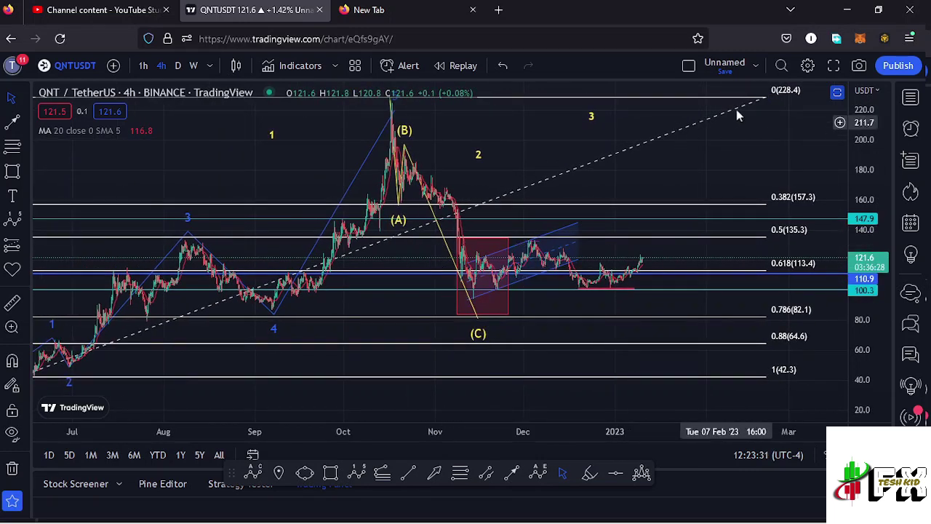
click(767, 105)
click(637, 99)
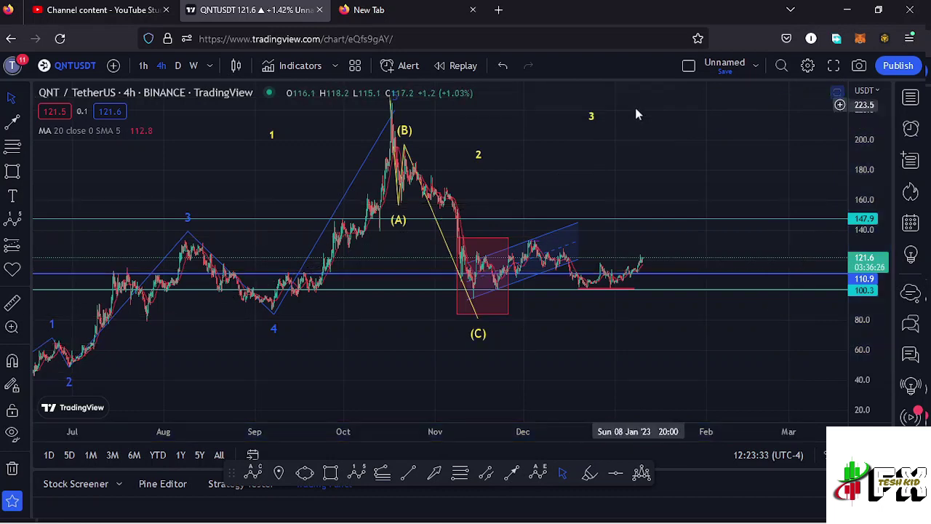
Lower yellow wave label 2 to about 186.3 and move label 3 slightly down and to the right.
drag(706, 151, 671, 181)
click(443, 185)
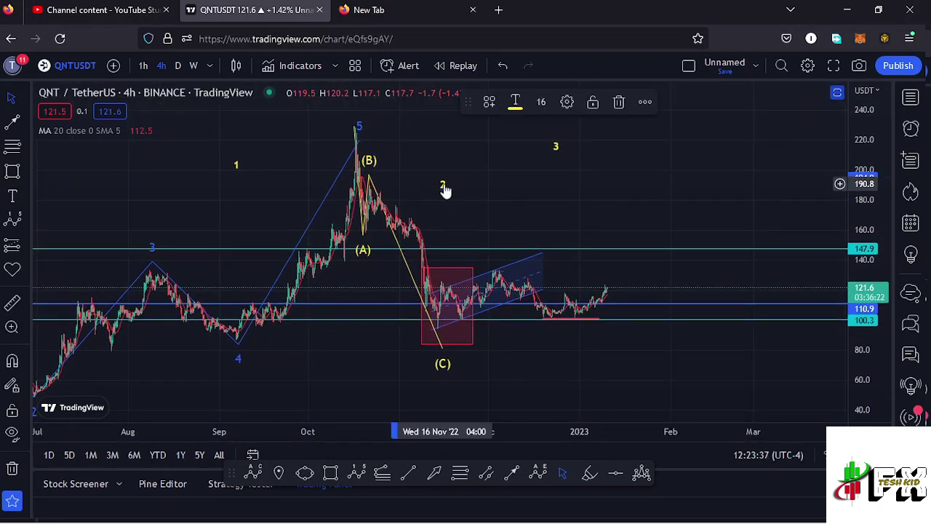
drag(443, 192, 451, 200)
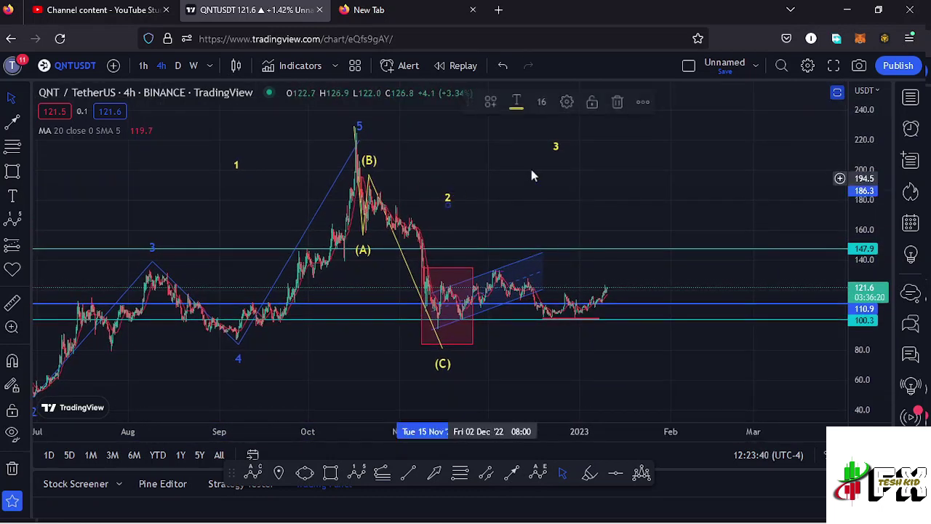
click(556, 150)
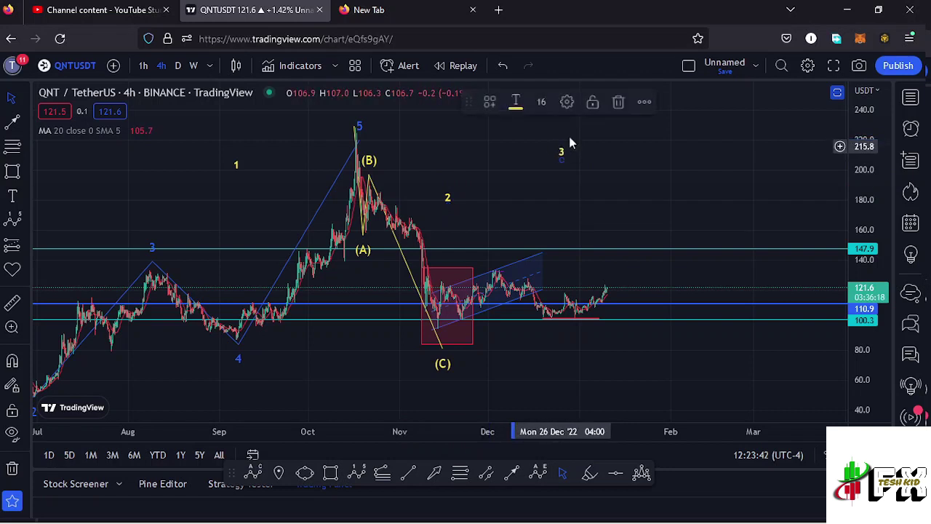
drag(528, 194, 545, 210)
click(488, 204)
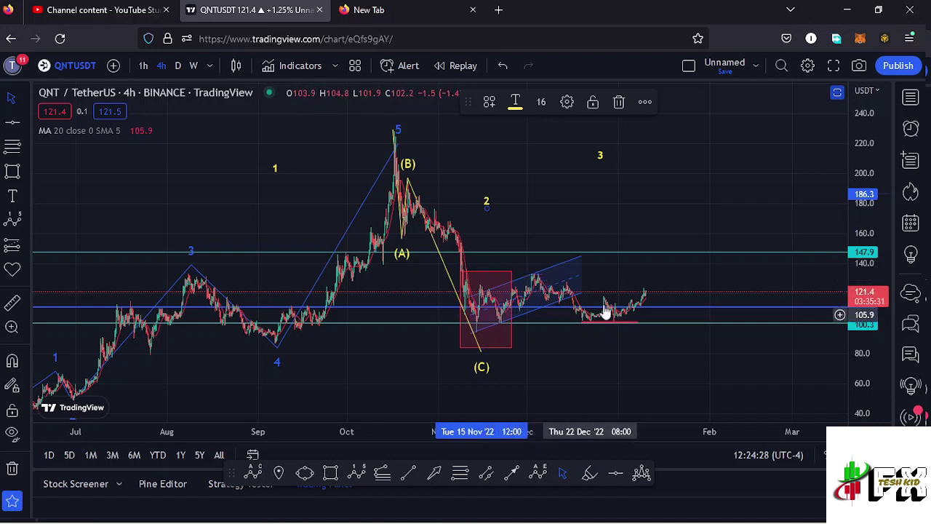
Brush a thick blue W shape over the double bottom formed above the 100.3 line from mid-December to early January.
drag(627, 276, 607, 279)
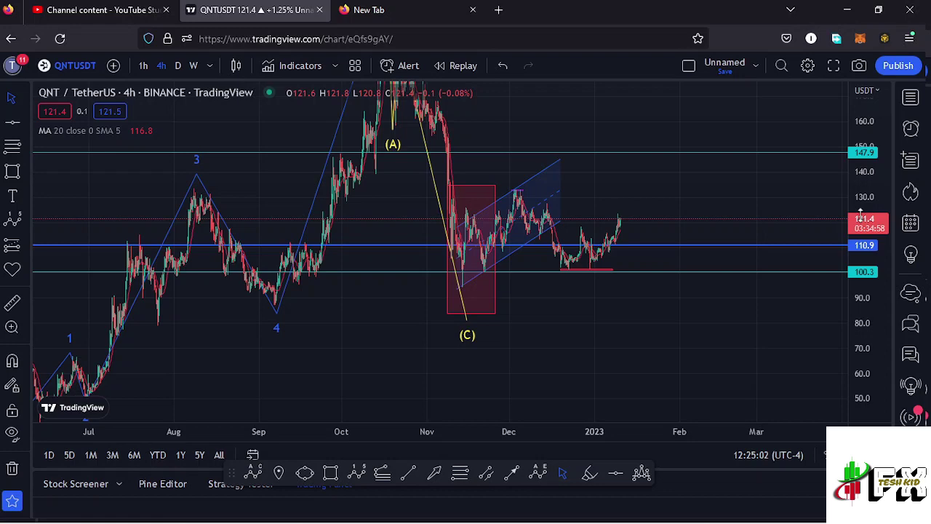
scroll(575, 197, up, 3)
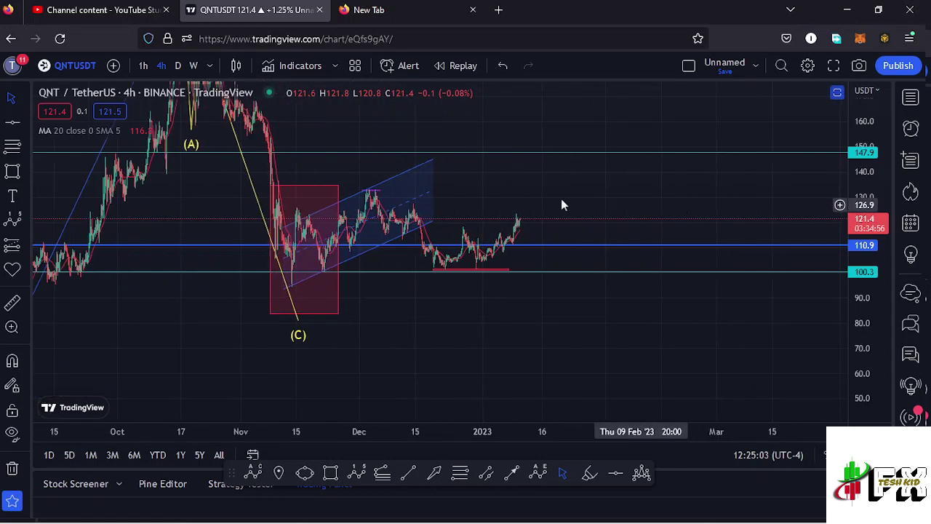
drag(531, 194, 636, 189)
drag(864, 237, 867, 247)
scroll(524, 249, up, 3)
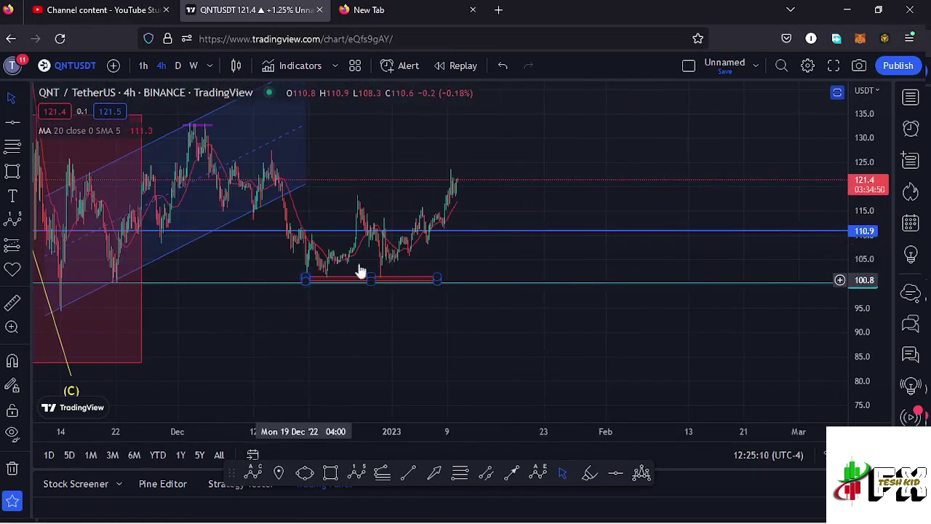
mouse_move(449, 269)
mouse_down()
mouse_move(579, 303)
mouse_move(586, 294)
mouse_move(540, 291)
mouse_up()
scroll(583, 296, up, 1)
click(590, 474)
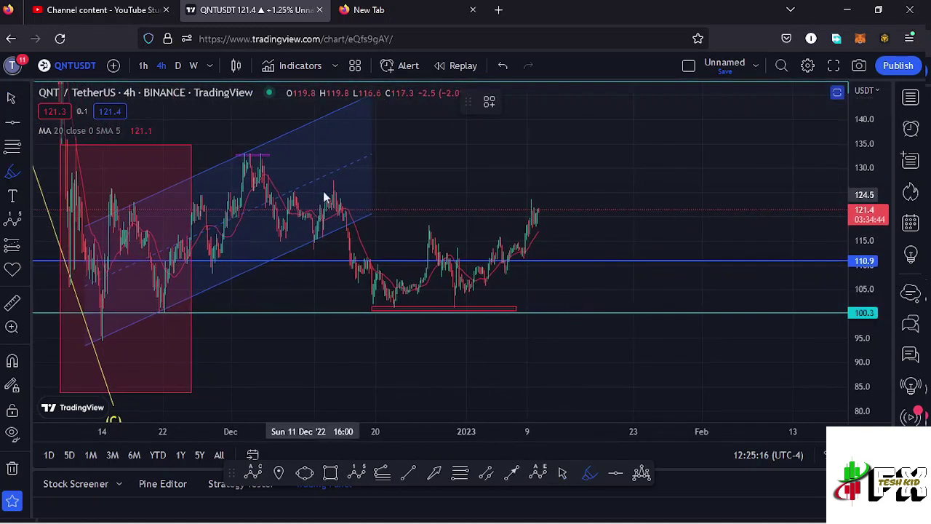
mouse_move(328, 187)
mouse_down()
mouse_move(369, 307)
mouse_move(394, 300)
mouse_move(427, 223)
mouse_move(452, 308)
mouse_move(492, 264)
mouse_up()
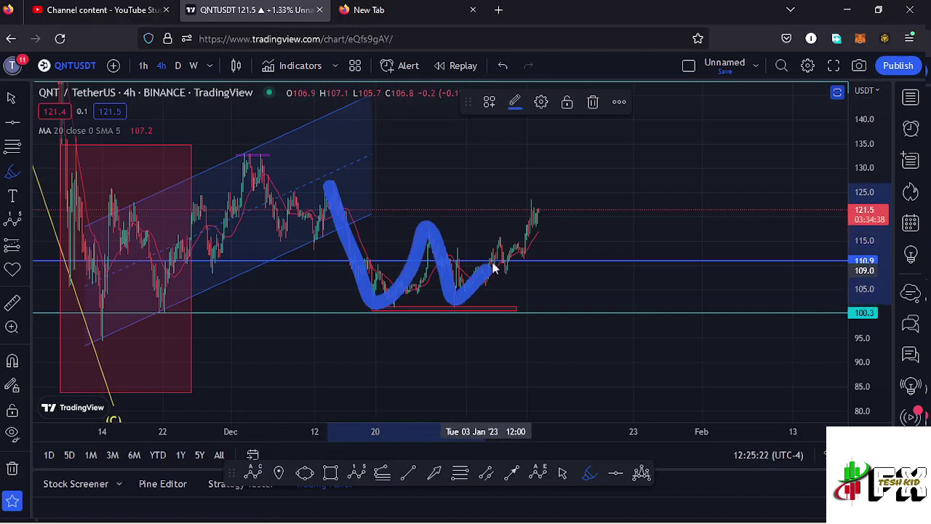
Draw three short yellow arrows tracing the bounce off the 110.9 line: up, back down, and up to about 122.
click(512, 473)
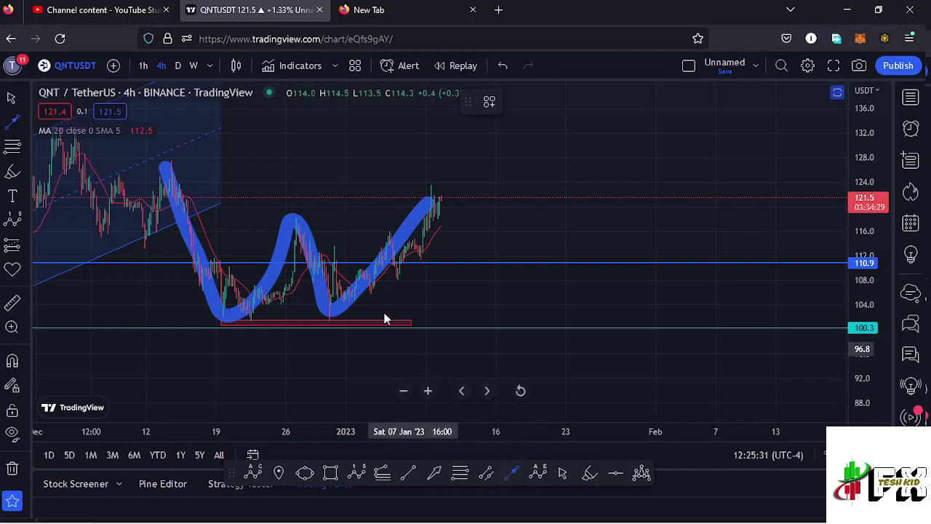
drag(435, 303, 628, 333)
scroll(605, 337, up, 2)
scroll(604, 336, up, 1)
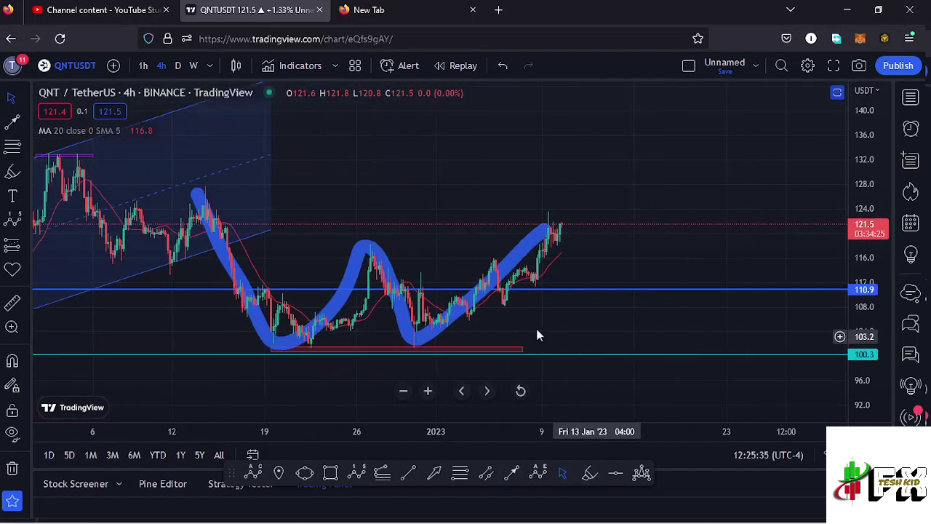
drag(539, 323, 550, 320)
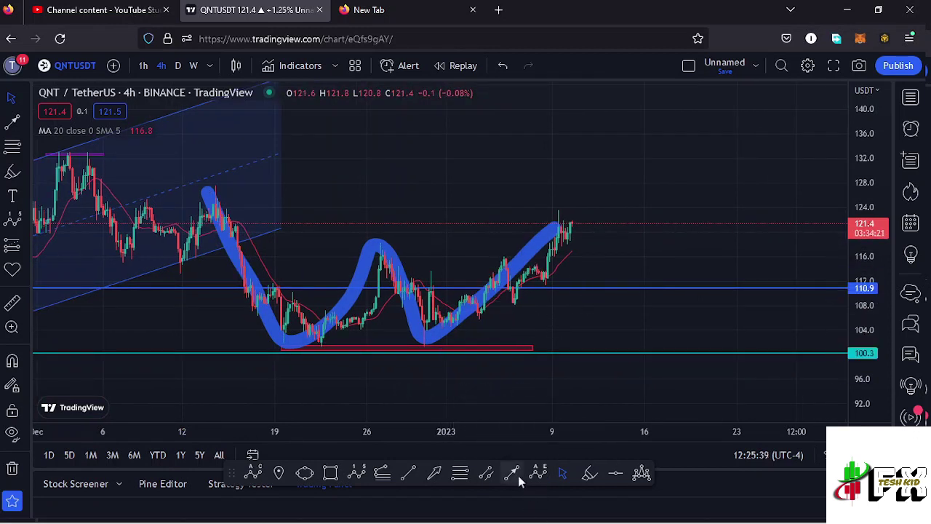
click(513, 473)
click(517, 291)
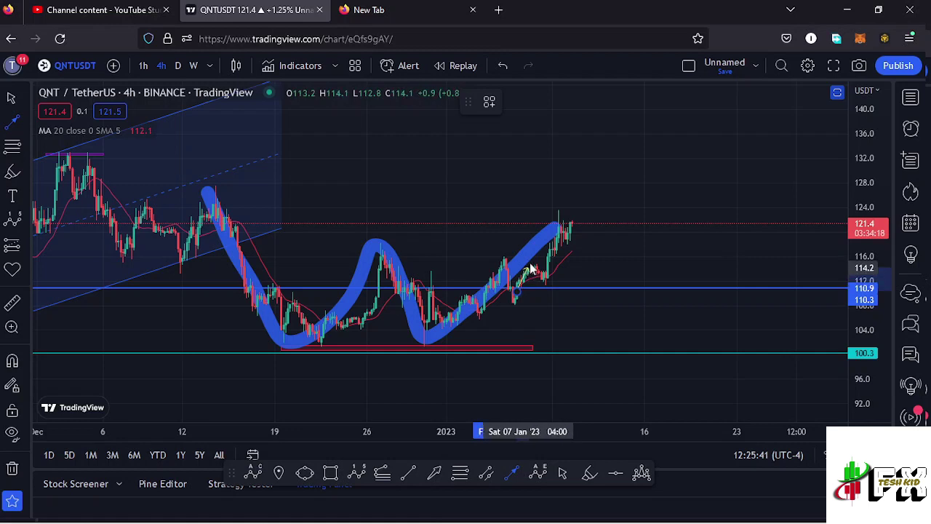
click(530, 263)
click(515, 474)
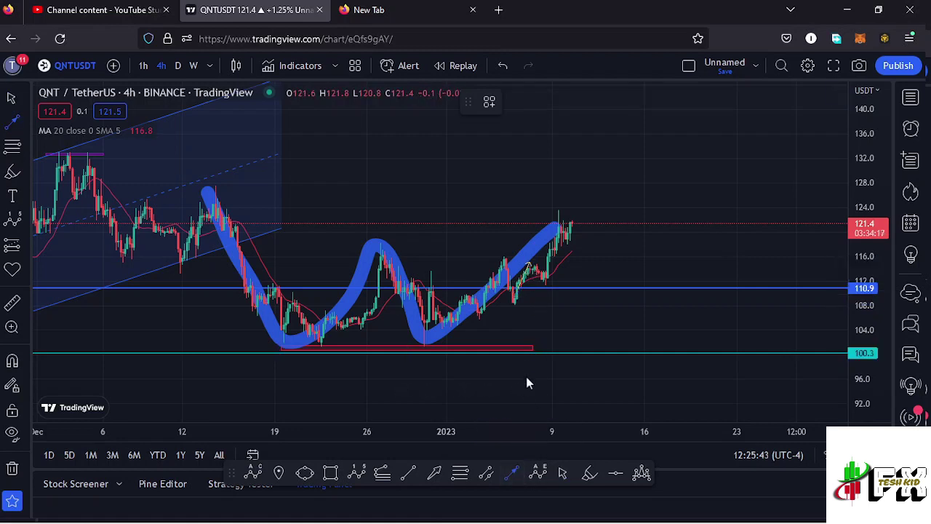
click(542, 284)
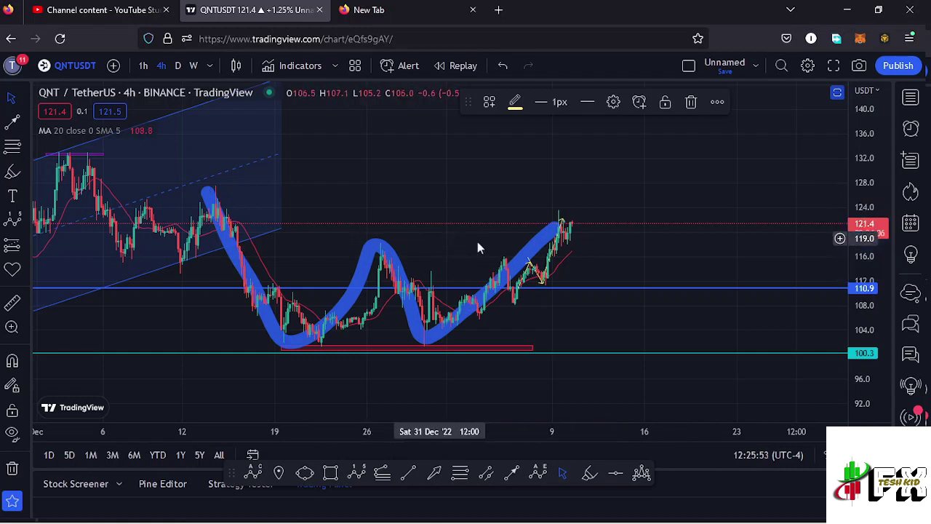
Draw a vertical arrow measuring the W's height from 118.2 to 101.5, and move it up to span about 134.8 to 118.1.
drag(478, 248, 540, 241)
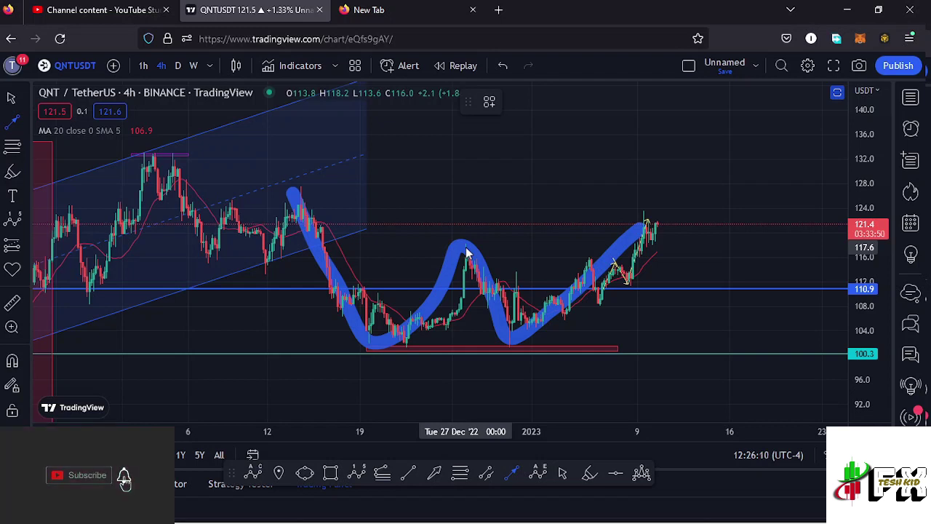
click(466, 245)
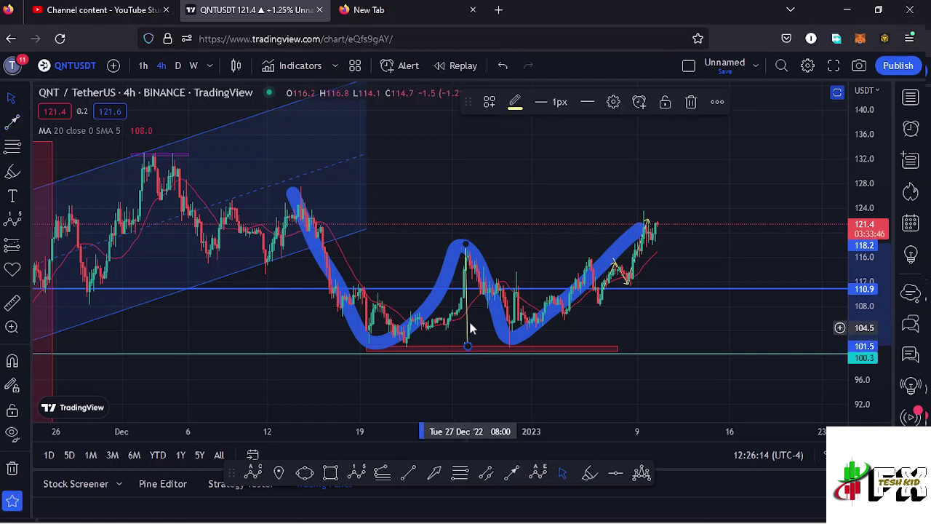
mouse_move(465, 320)
mouse_down()
mouse_move(464, 191)
mouse_move(464, 214)
mouse_up()
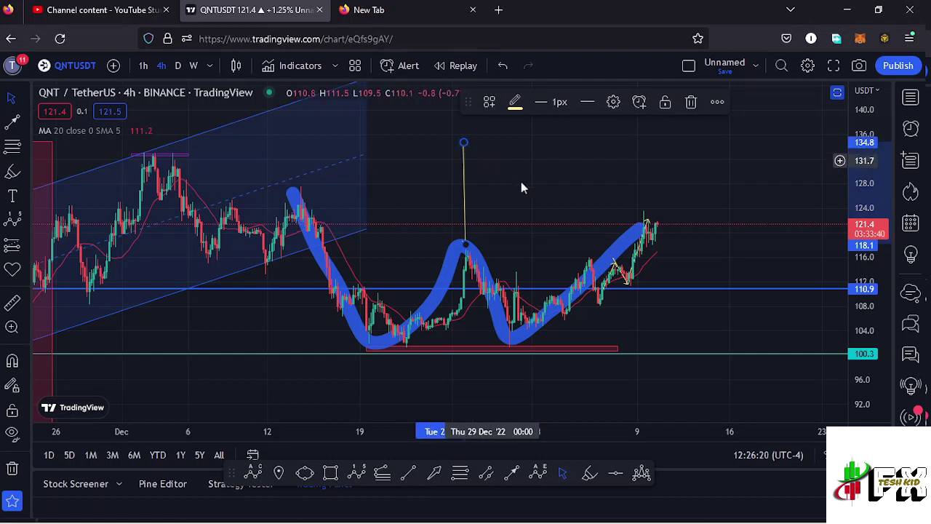
Examine the projected double-bottom target against the wider wave count, the November low and the 147.9 level.
scroll(559, 215, down, 2)
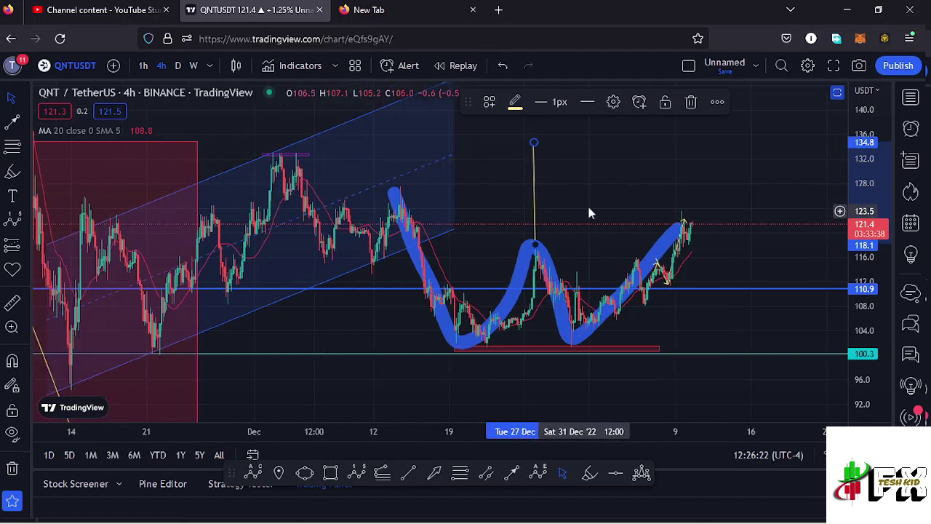
drag(597, 191, 595, 207)
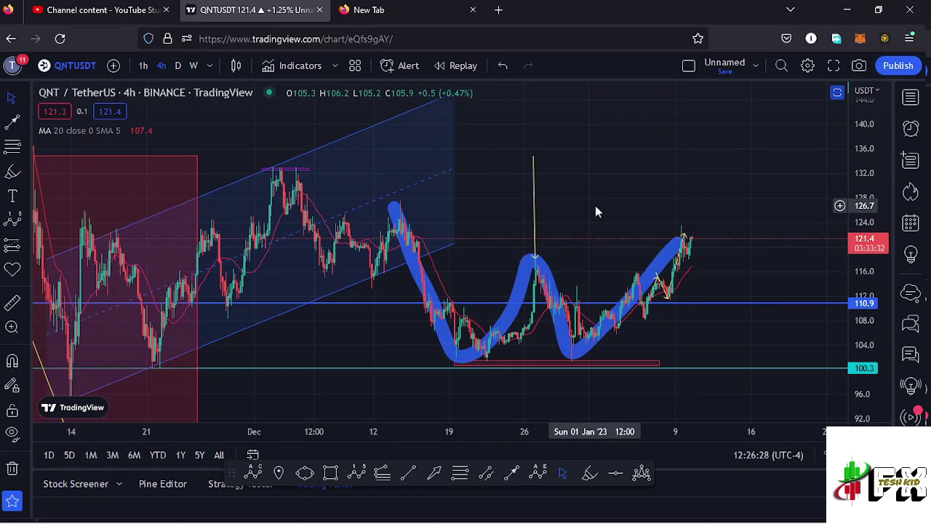
drag(587, 214, 619, 216)
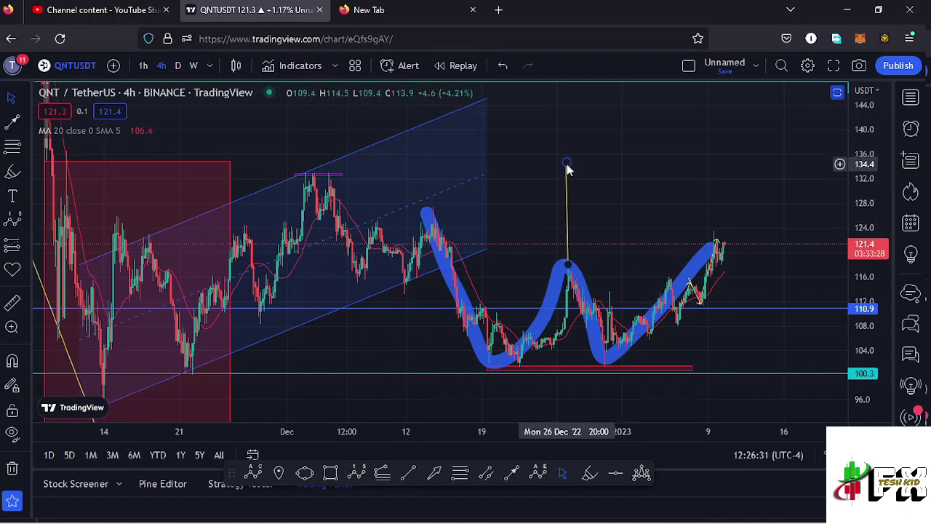
scroll(619, 225, down, 2)
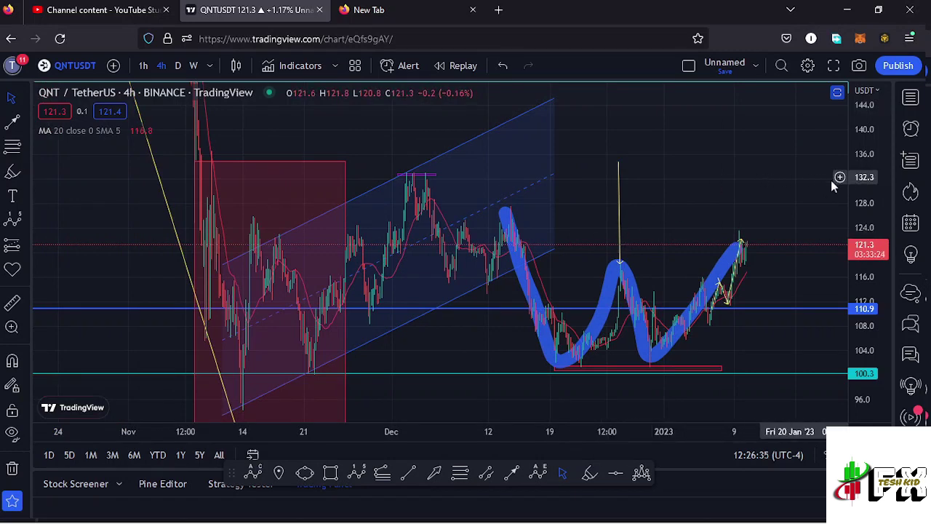
scroll(862, 185, down, 2)
drag(870, 191, 851, 211)
scroll(848, 215, down, 2)
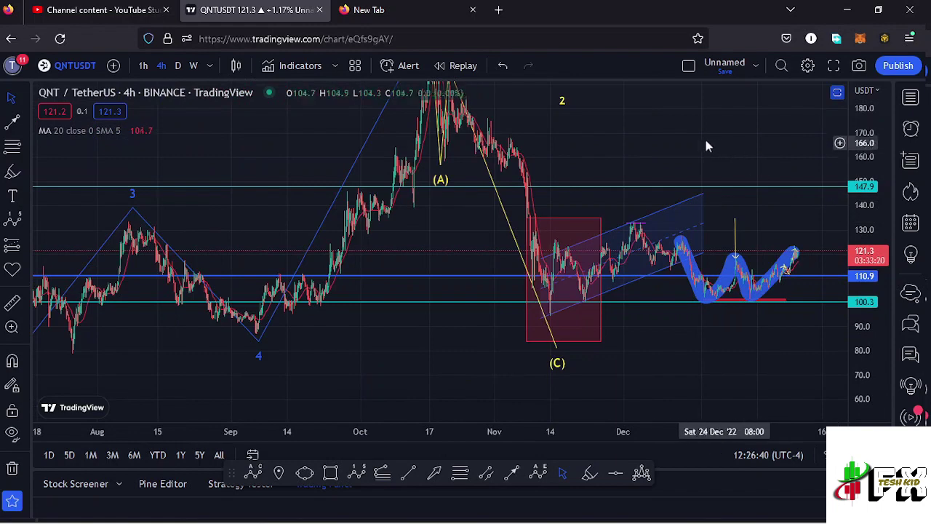
drag(692, 154, 607, 221)
drag(879, 164, 848, 235)
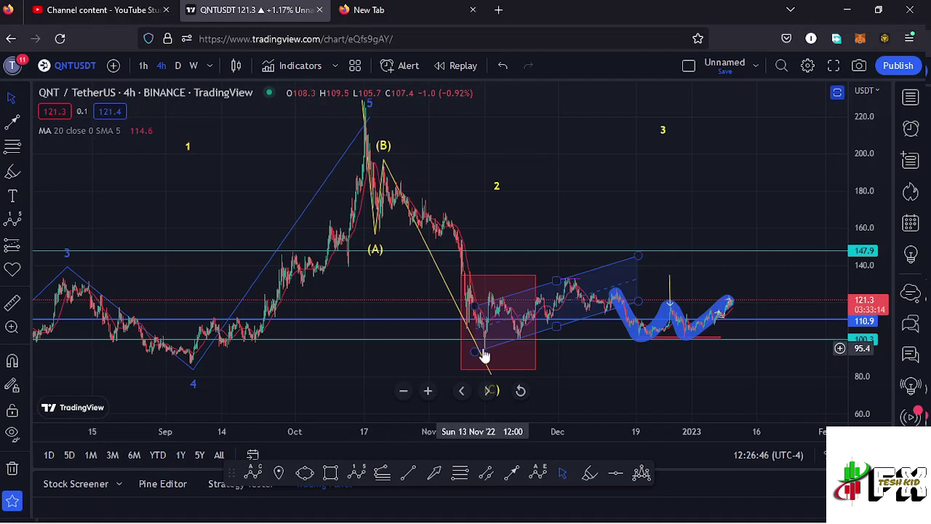
drag(598, 363, 495, 316)
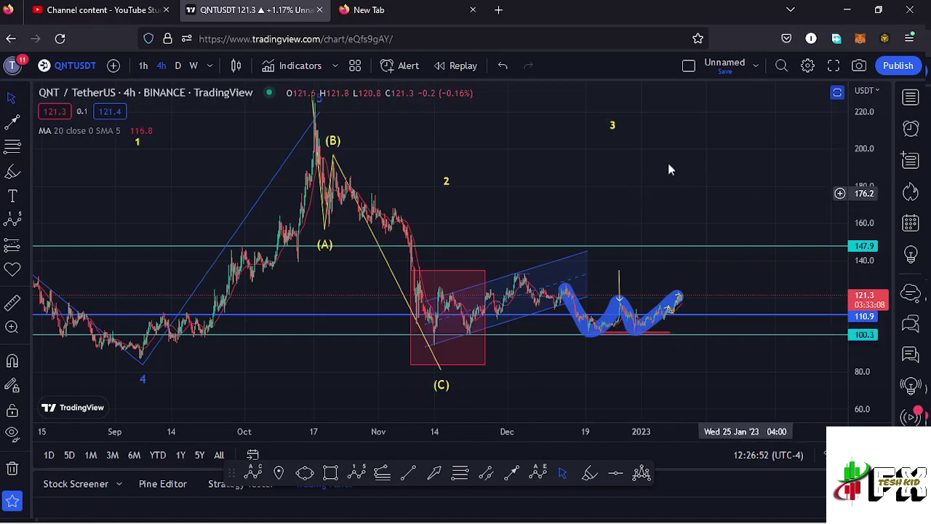
Nudge yellow wave label 3 slightly down and to the left, to about 214.4.
drag(613, 125, 604, 128)
key(ctrl+z)
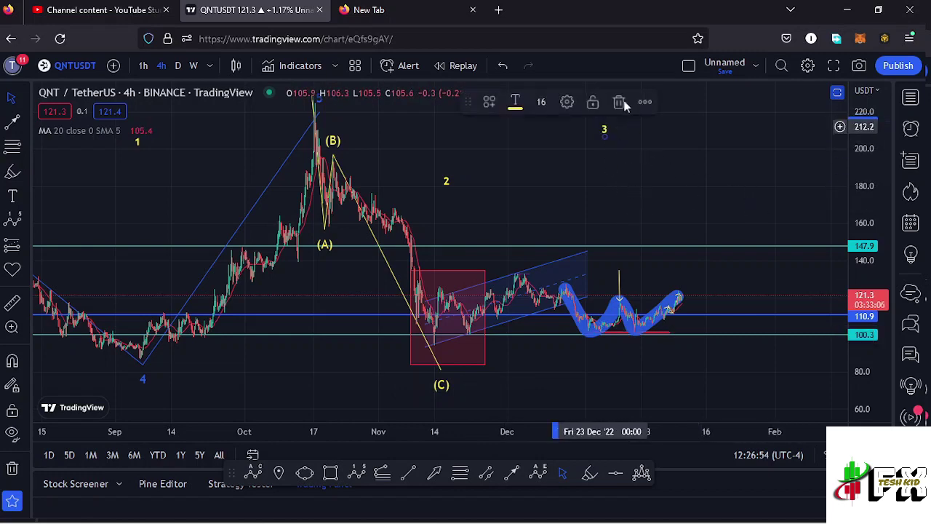
Draw a trend-based Fibonacci extension from the June low at about 41.9 to the October high at 231.1 and back to 94.8.
scroll(601, 236, down, 2)
scroll(601, 236, down, 3)
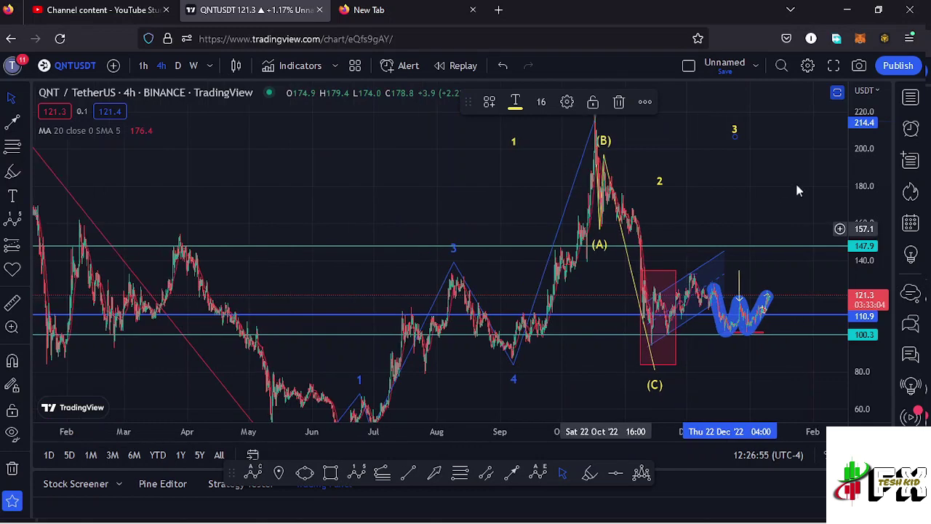
drag(866, 175, 866, 271)
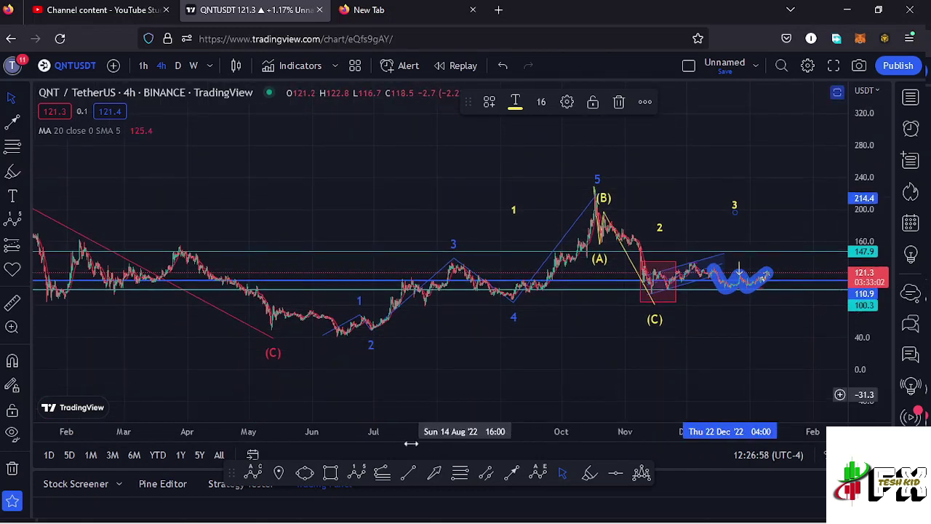
click(382, 477)
click(335, 335)
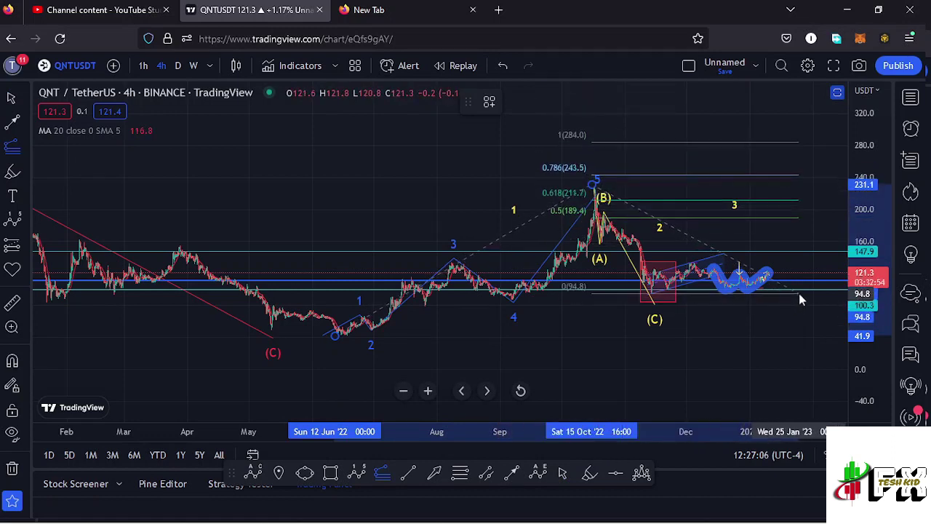
click(799, 294)
Move yellow wave label 3 to about 237.3, between the 0.618 and 0.786 extension levels.
drag(810, 224, 749, 277)
drag(870, 180, 870, 210)
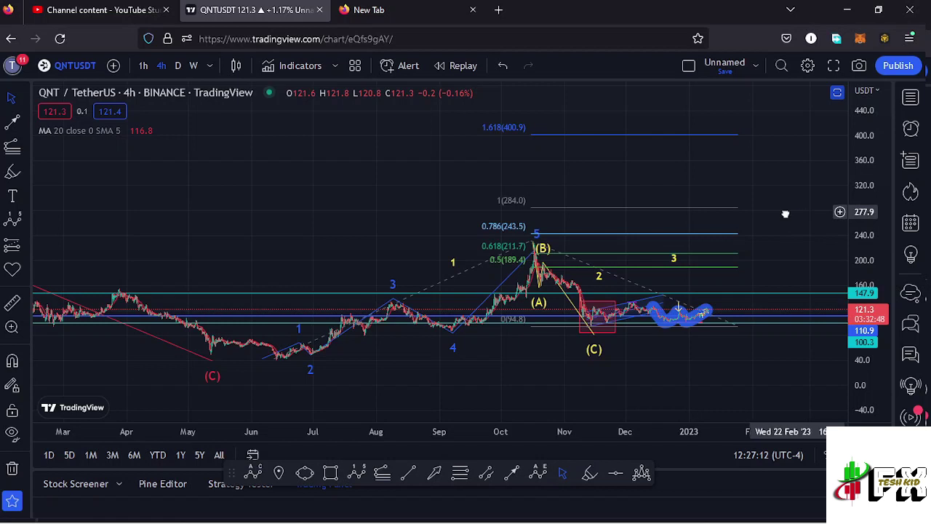
drag(786, 214, 732, 208)
drag(608, 251, 602, 237)
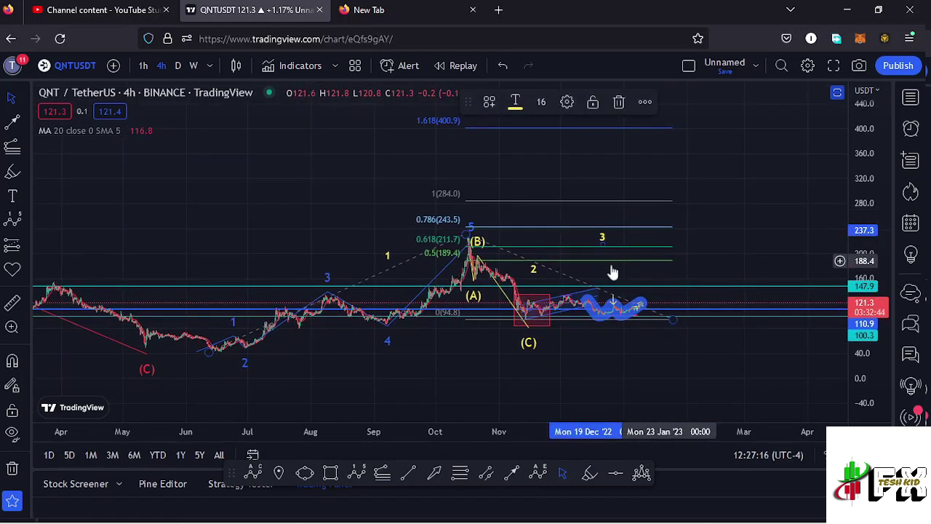
Maximise the RSI pane to examine its recent readings, and return to the combined pane layout.
click(837, 96)
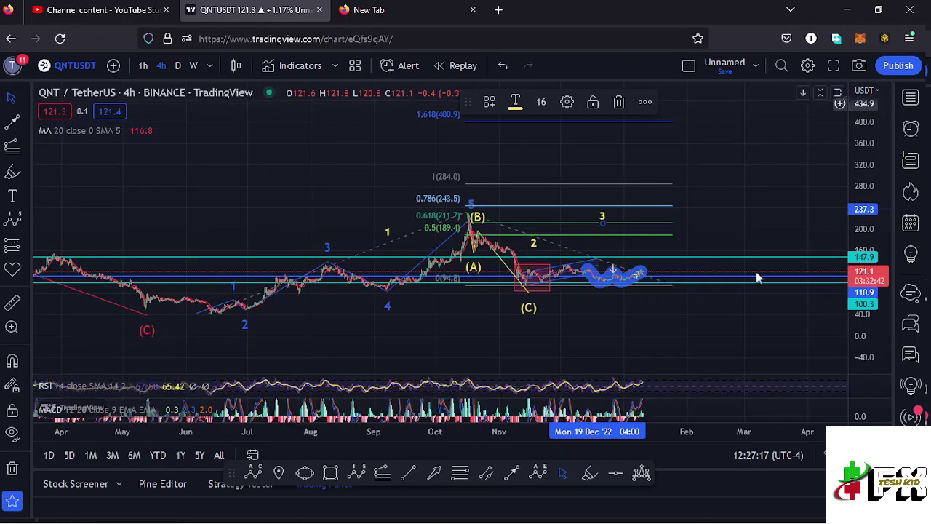
click(834, 387)
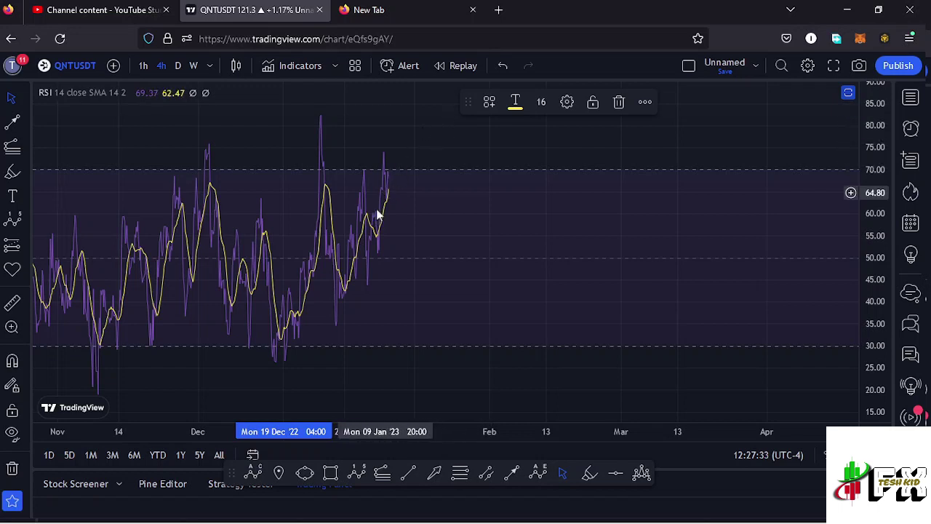
click(848, 94)
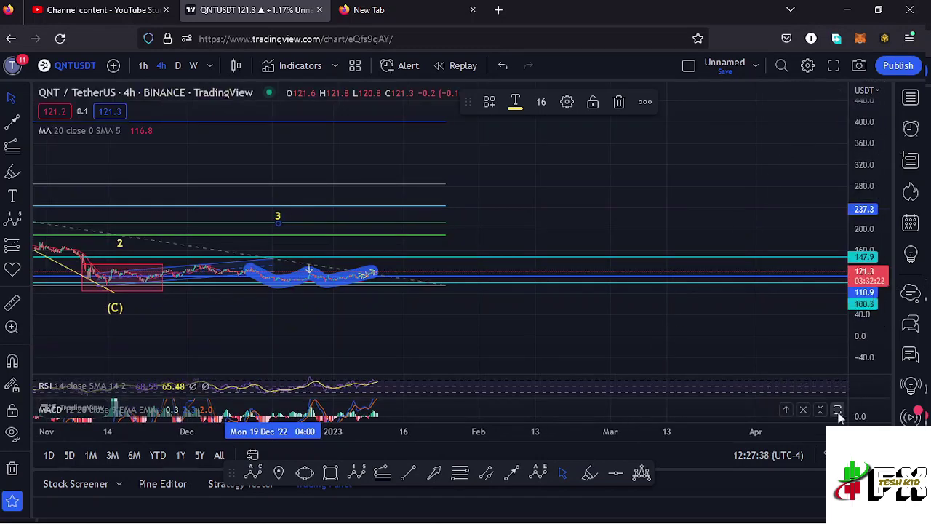
Maximise the MACD pane and examine its lines and histogram from late December to 9 January.
click(837, 410)
scroll(436, 326, up, 2)
mouse_move(405, 306)
mouse_down()
mouse_move(584, 311)
mouse_move(768, 334)
mouse_up()
scroll(600, 325, up, 5)
scroll(550, 325, up, 2)
drag(406, 308, 757, 314)
scroll(579, 318, up, 3)
scroll(521, 331, up, 2)
scroll(436, 302, right, 3)
scroll(592, 310, left, 5)
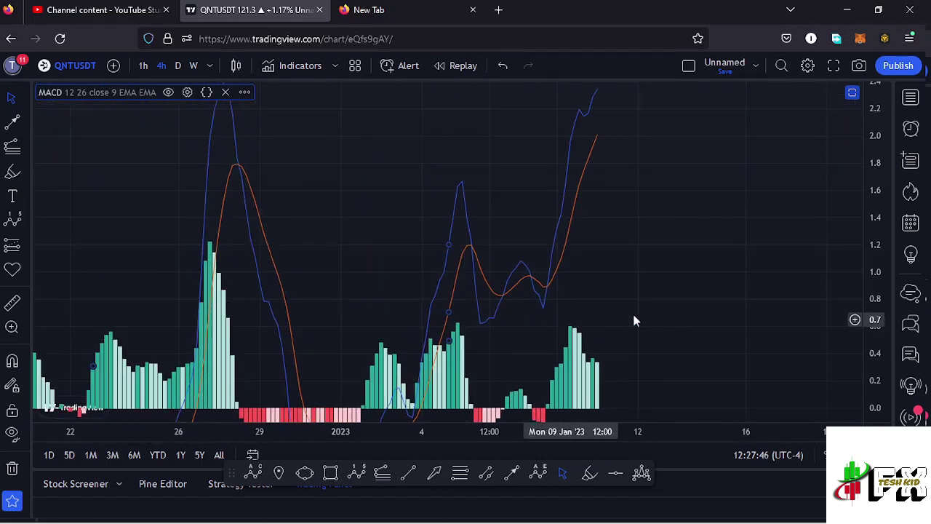